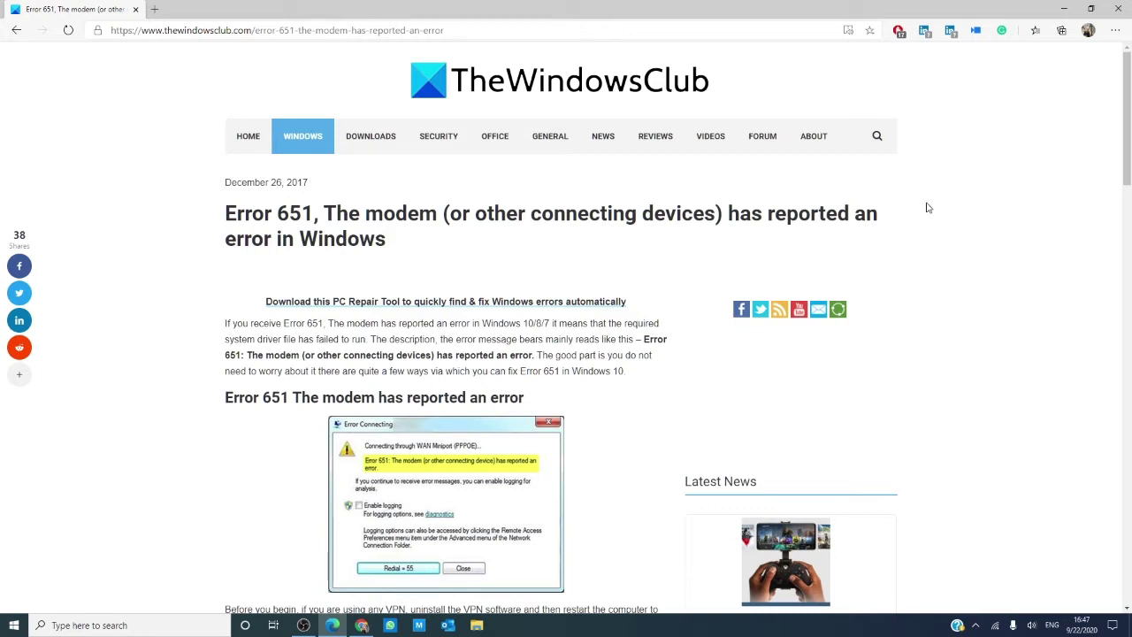
# - Read the article's introduction to Error 651 and its raspppoe.sys section, and minimize the browser window
pyautogui.scroll(-2, 865, 248)
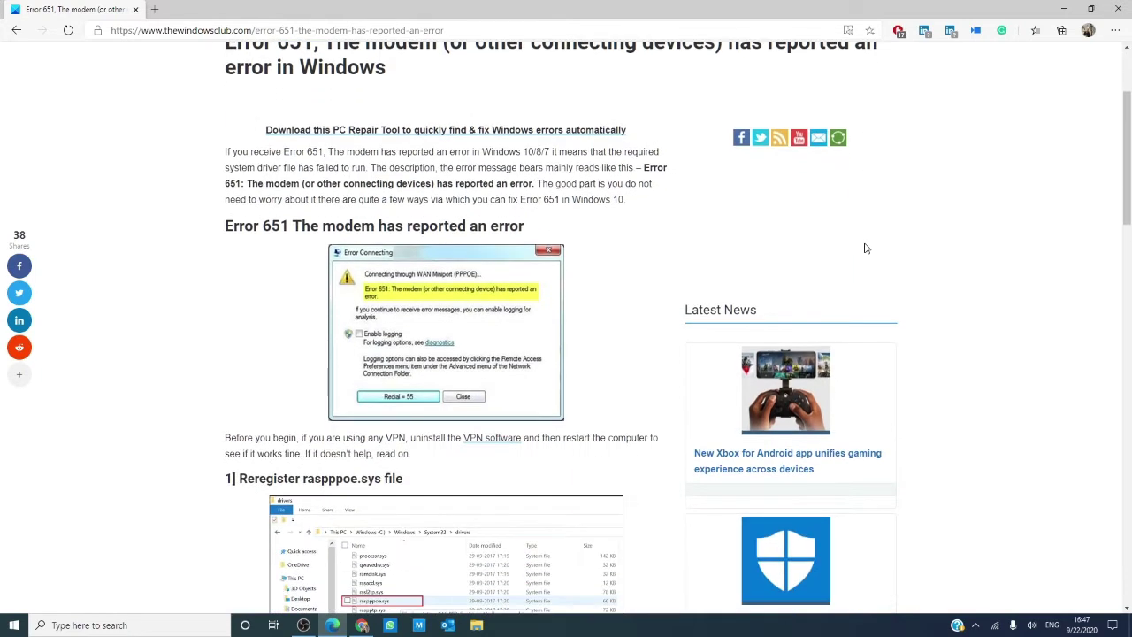
pyautogui.scroll(-2, 866, 248)
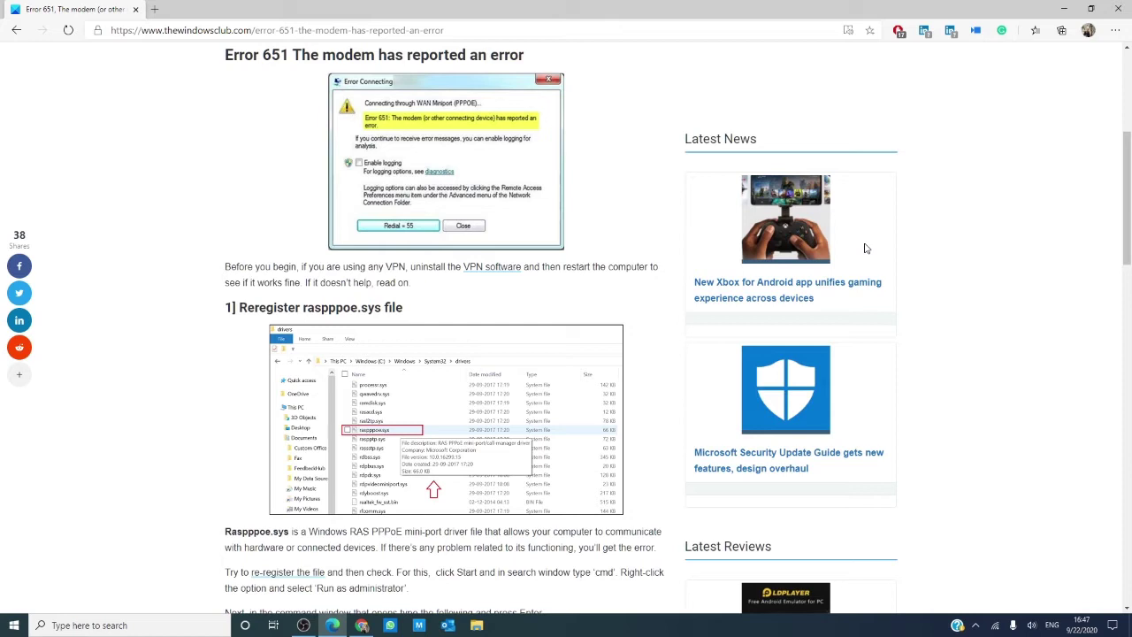
pyautogui.click(1071, 13)
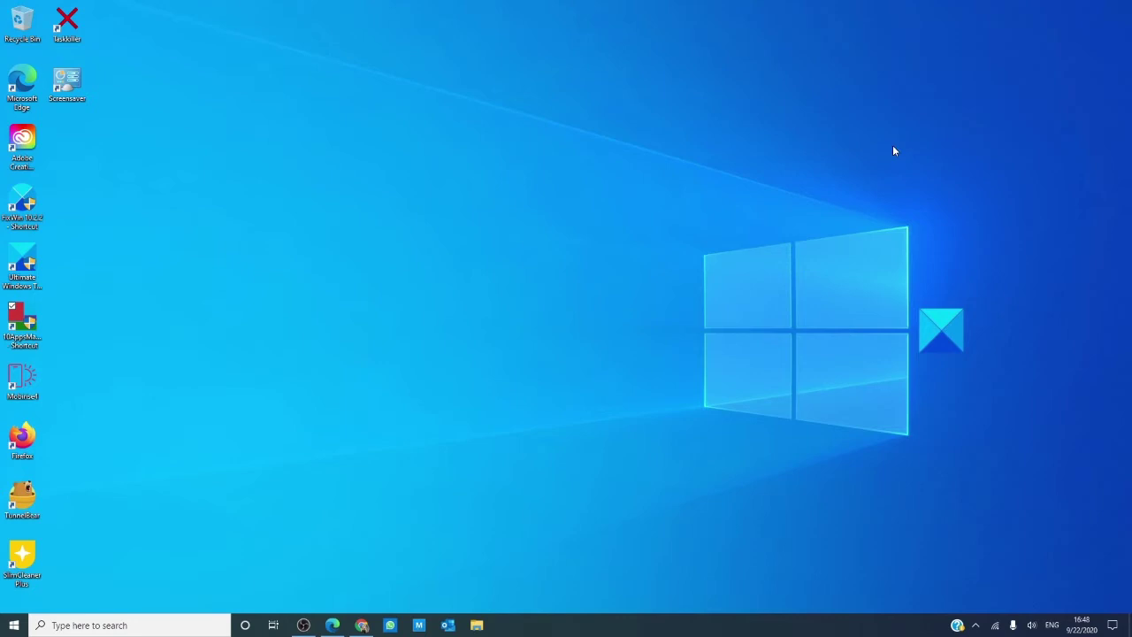
# - Open Device Manager and expand the Network adapters category
pyautogui.click(207, 622)
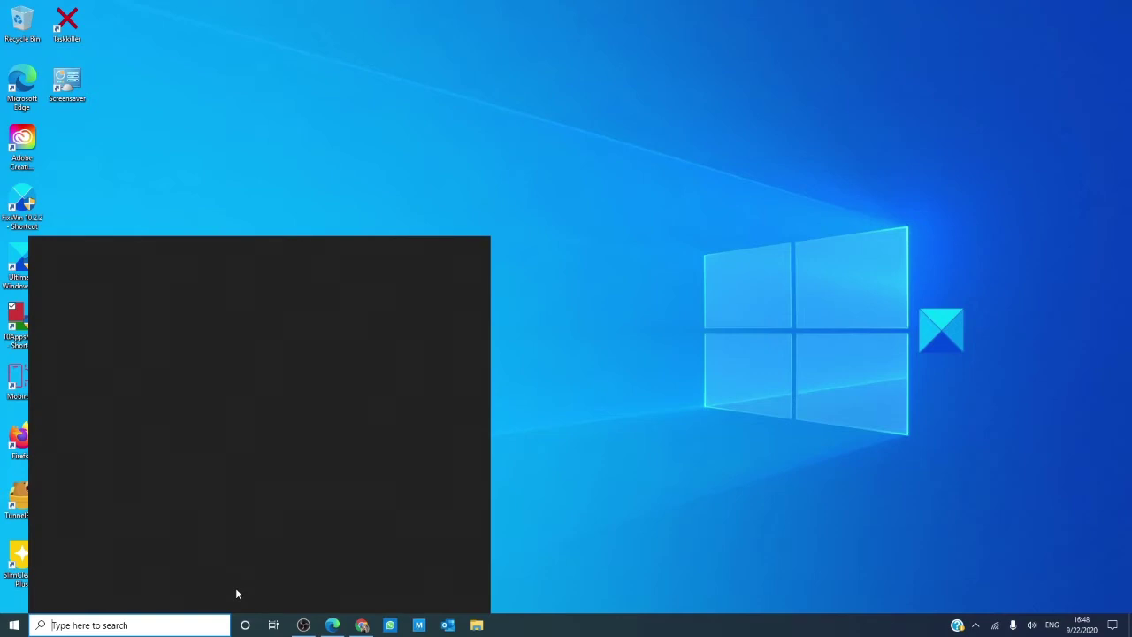
pyautogui.write('device')
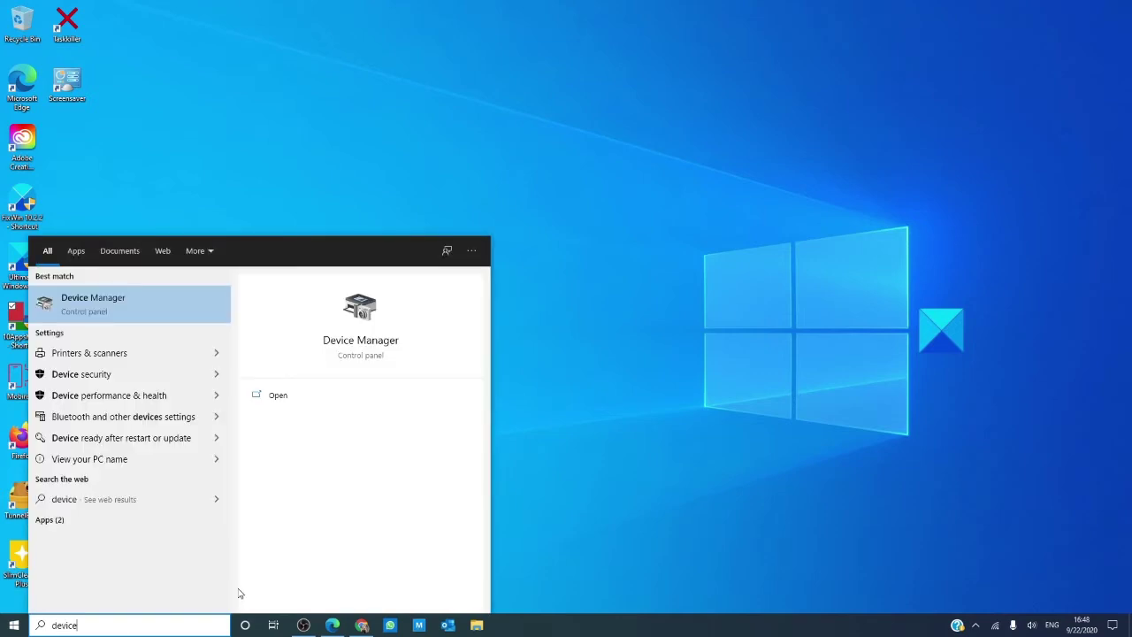
pyautogui.press('Return')
pyautogui.scroll(-4, 402, 235)
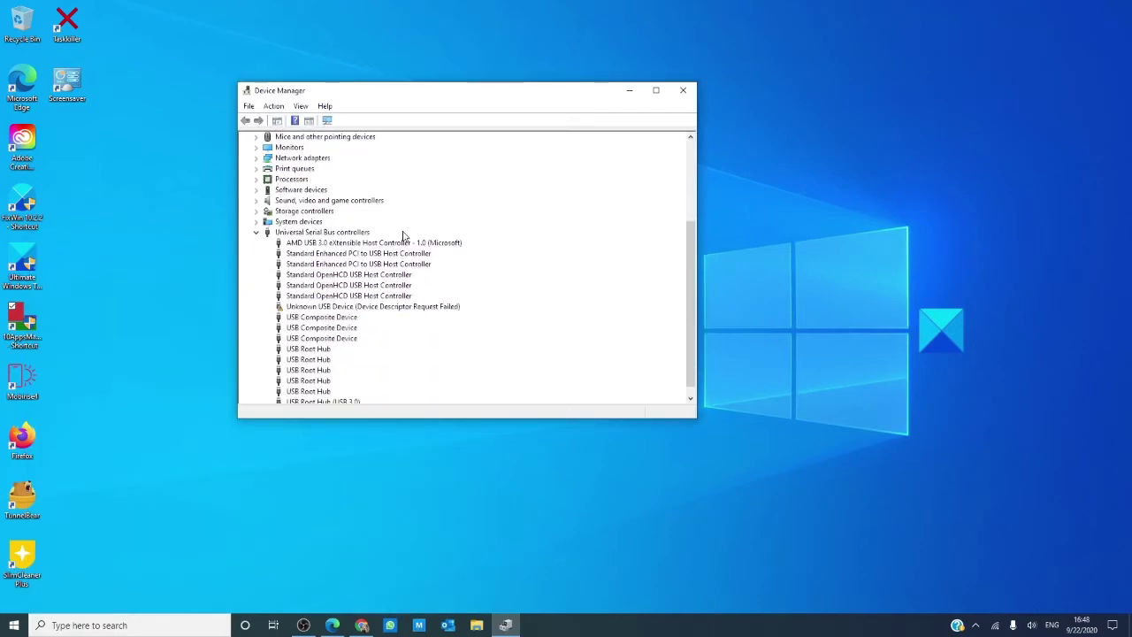
pyautogui.scroll(3, 402, 235)
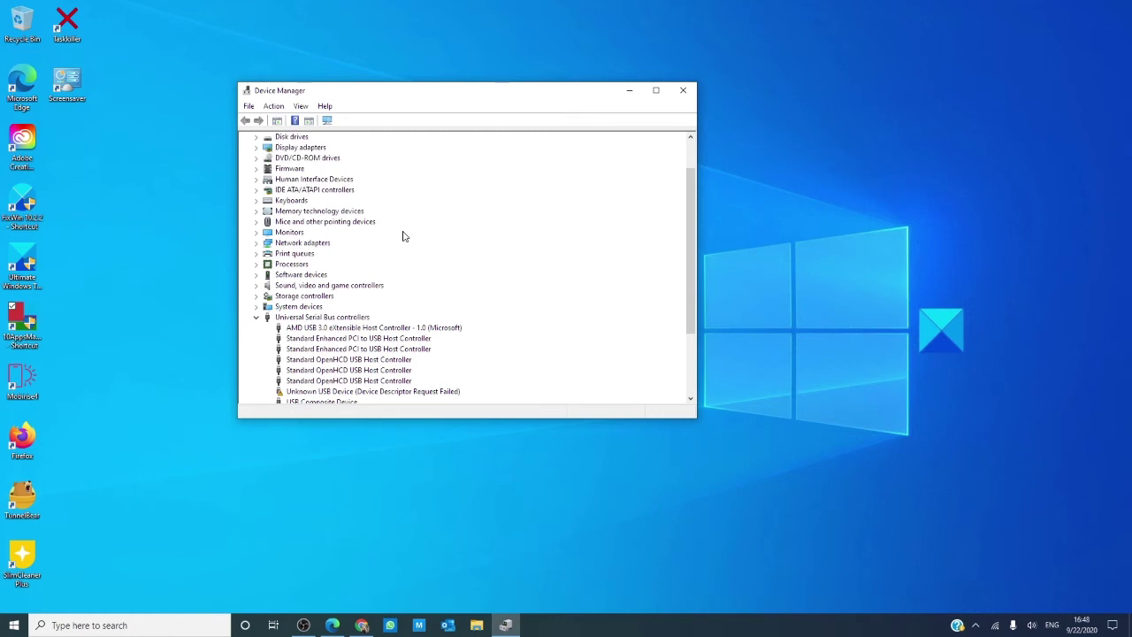
pyautogui.click(256, 244)
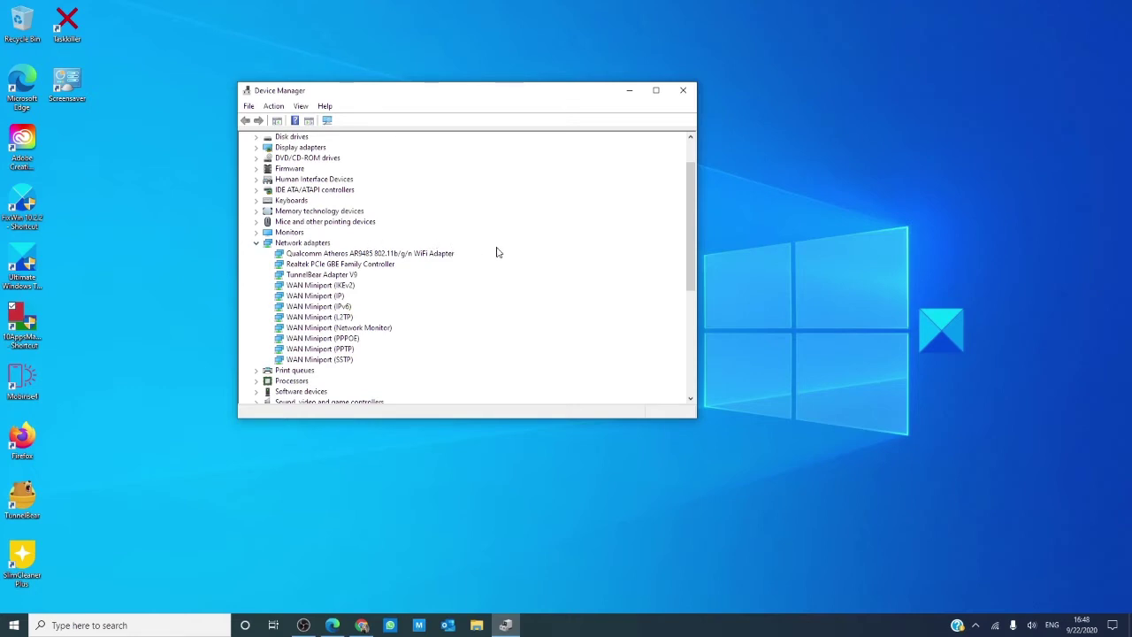
# - Look through the device categories for the modem, including Human Interface Devices, Network adapters and Universal Serial Bus controllers
pyautogui.scroll(2, 497, 253)
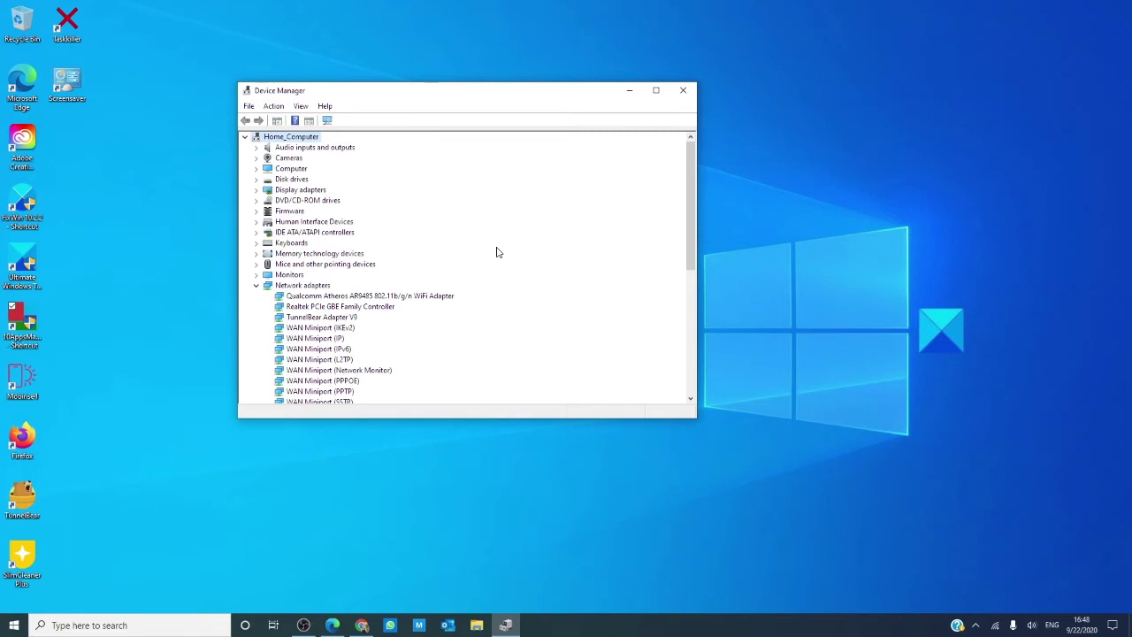
pyautogui.click(256, 169)
pyautogui.click(257, 169)
pyautogui.click(258, 222)
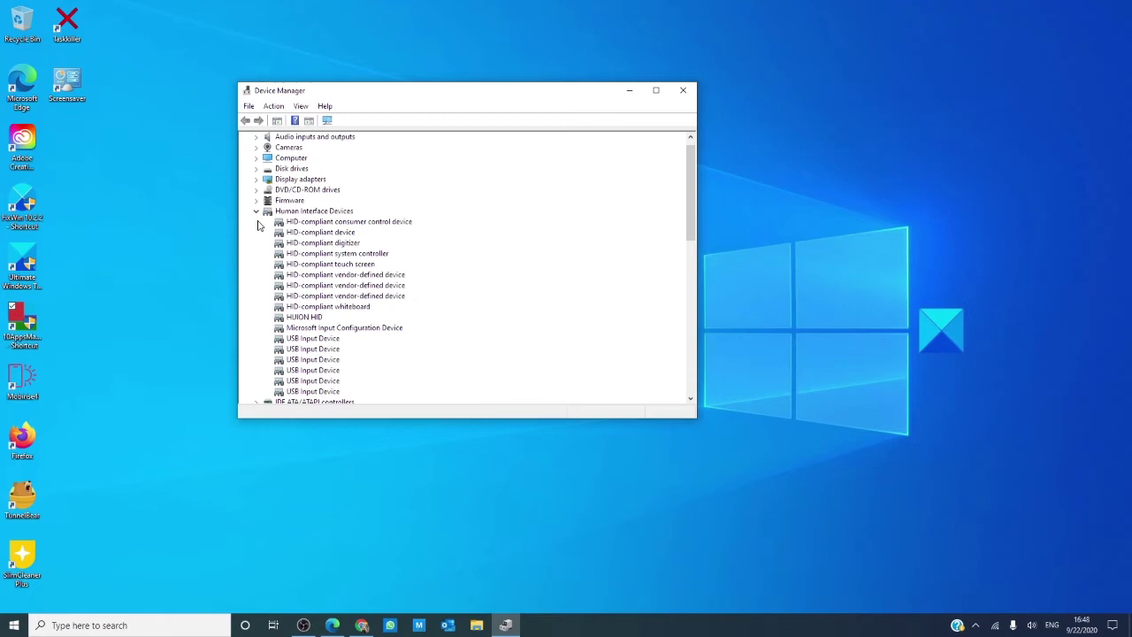
pyautogui.scroll(-1, 365, 252)
pyautogui.scroll(1, 363, 250)
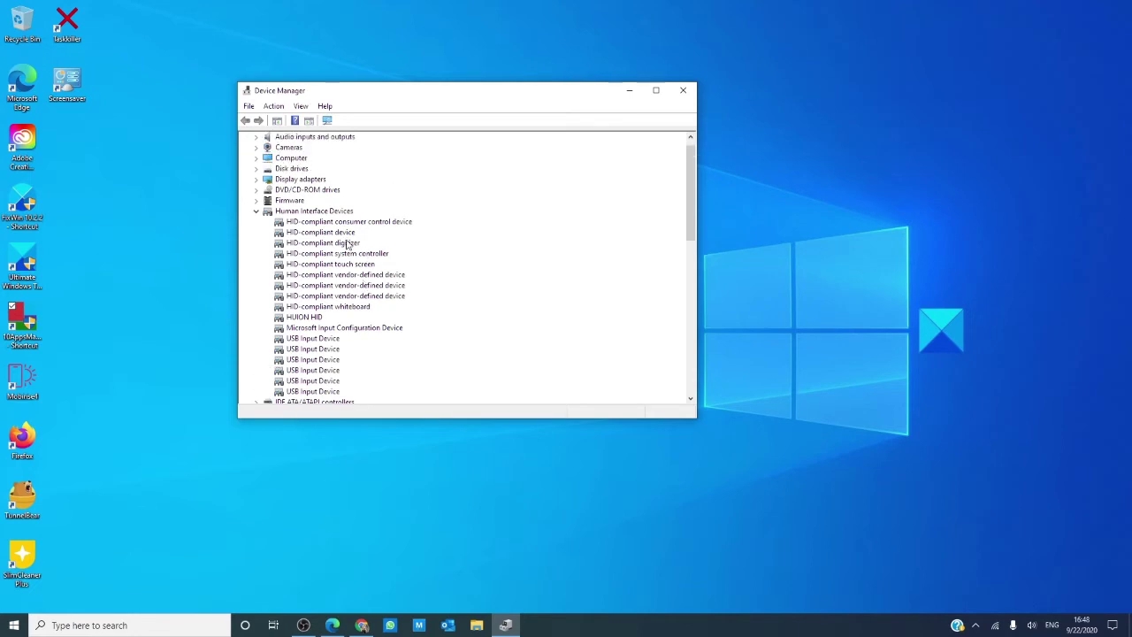
pyautogui.click(256, 211)
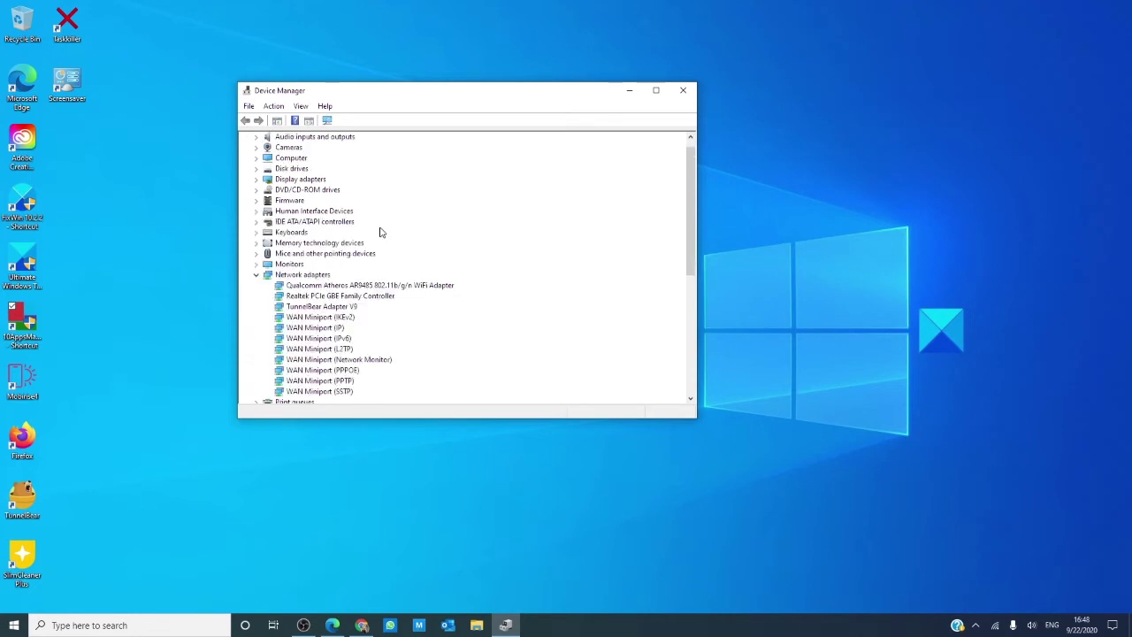
pyautogui.scroll(-1, 380, 233)
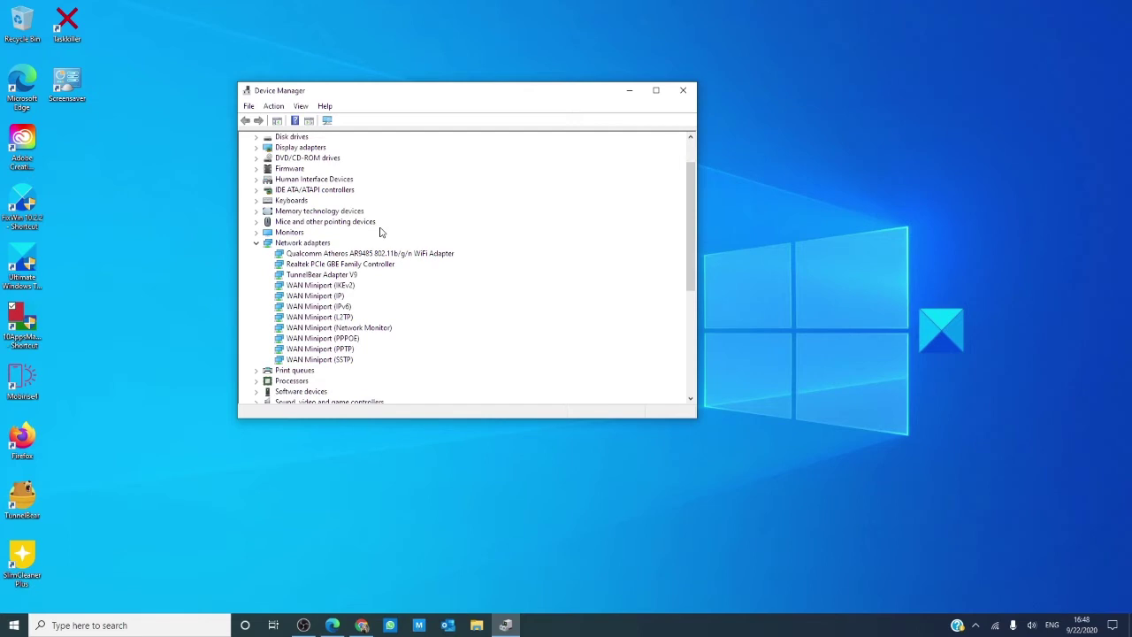
pyautogui.scroll(-3, 380, 233)
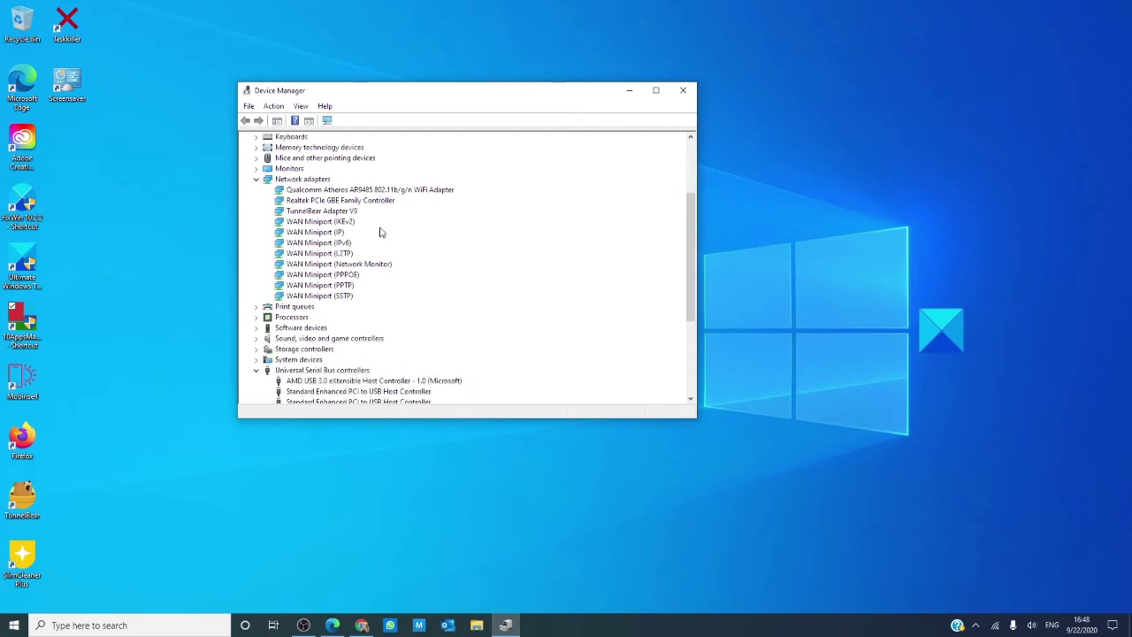
pyautogui.scroll(-2, 380, 232)
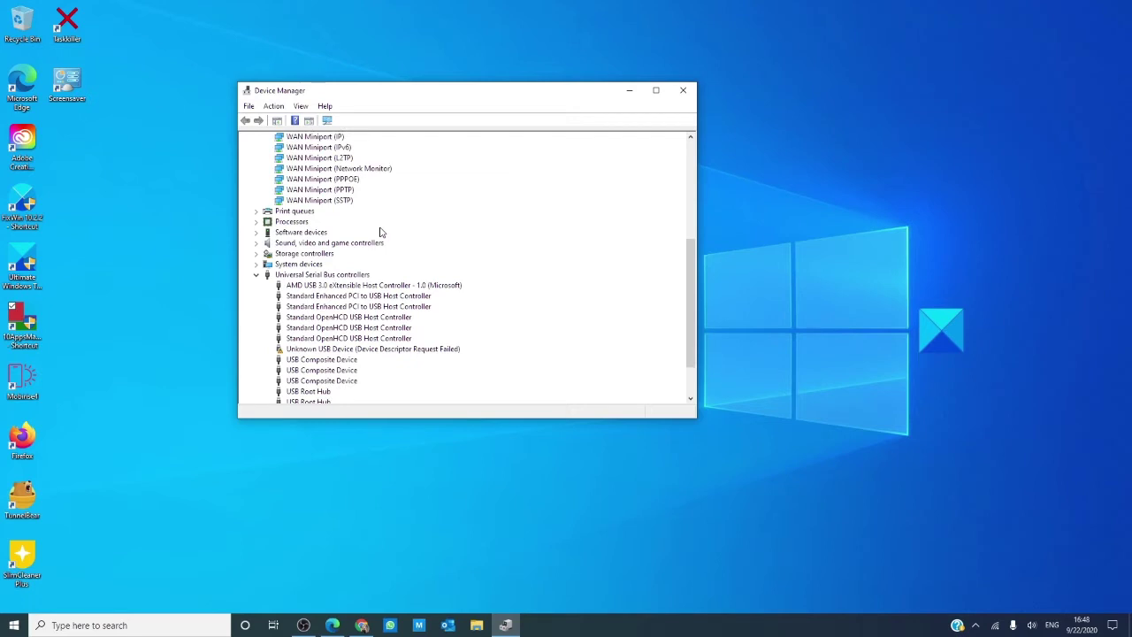
pyautogui.scroll(-1, 380, 232)
pyautogui.scroll(-1, 381, 232)
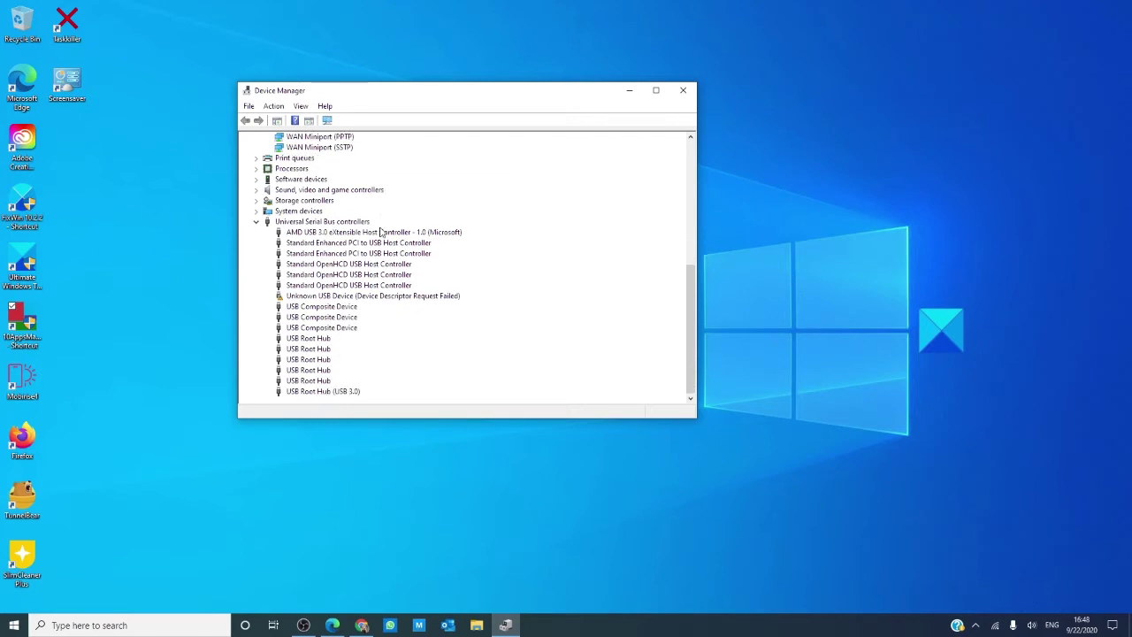
pyautogui.scroll(5, 389, 270)
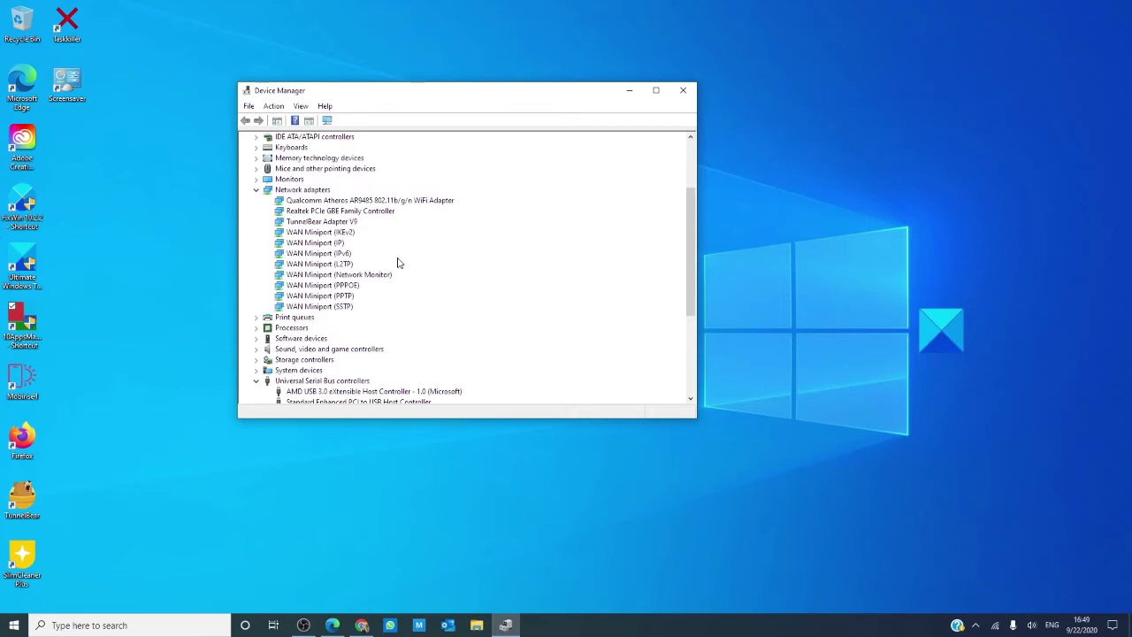
# - View the driver update and uninstall options for the Qualcomm Atheros WiFi adapter, and close Device Manager
pyautogui.rightClick(386, 202)
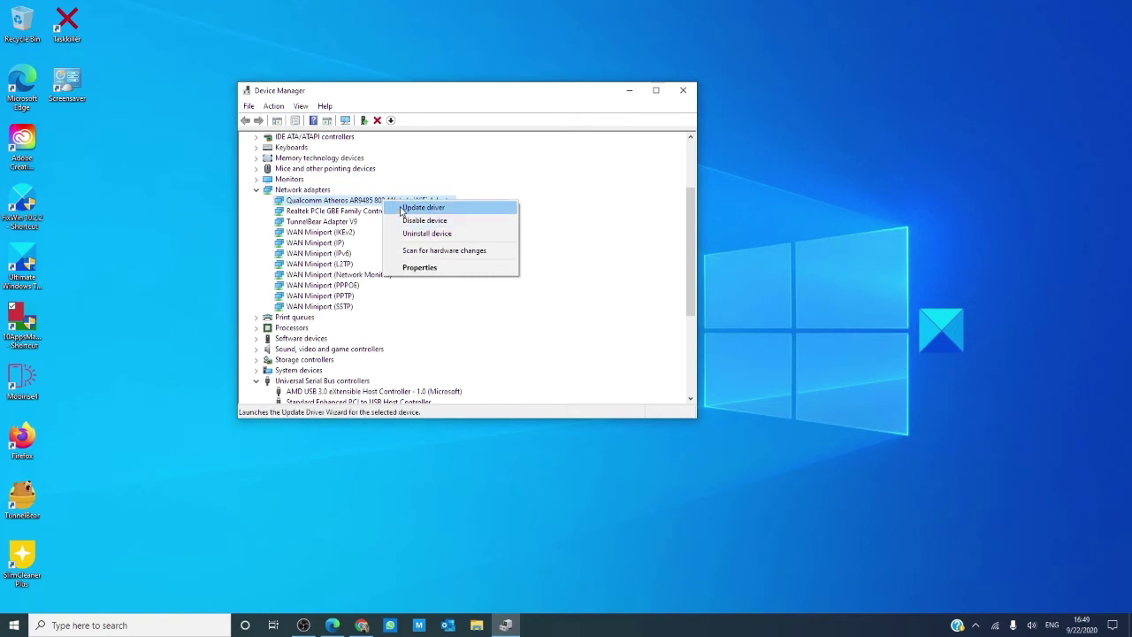
pyautogui.click(522, 425)
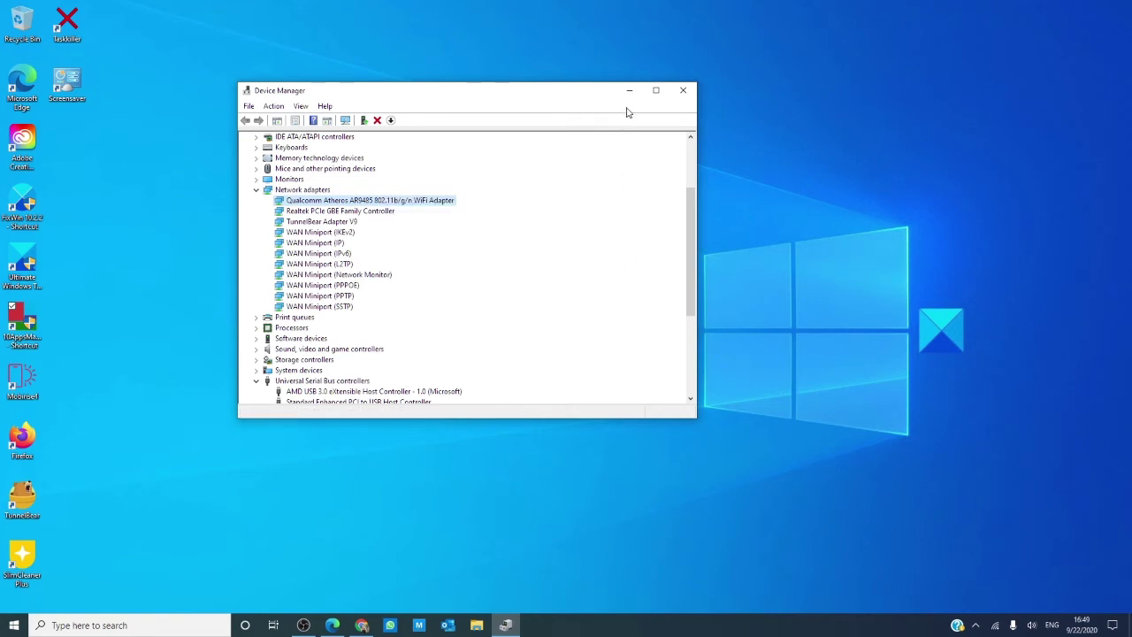
pyautogui.click(682, 96)
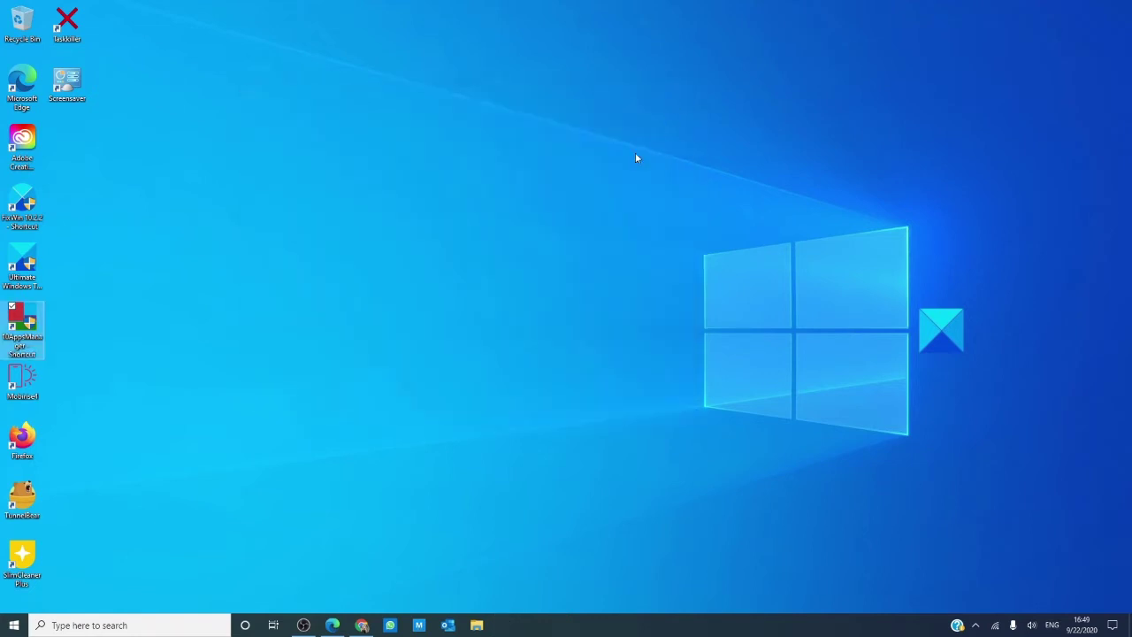
# - Open the Troubleshoot settings and go to the Additional troubleshooters page
pyautogui.click(184, 628)
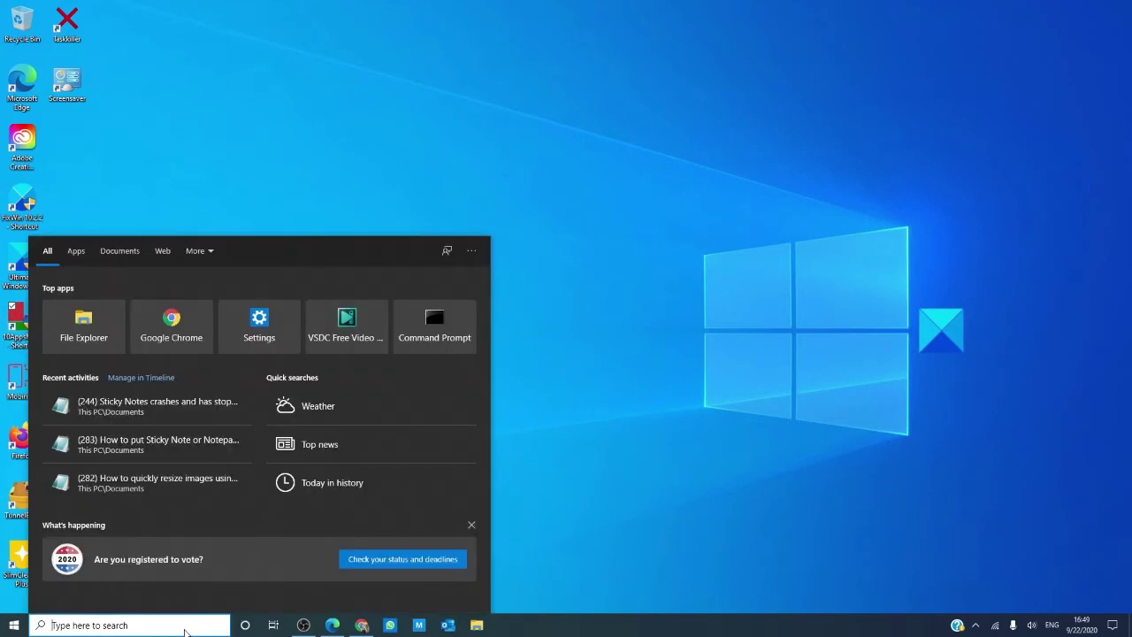
pyautogui.write('trou')
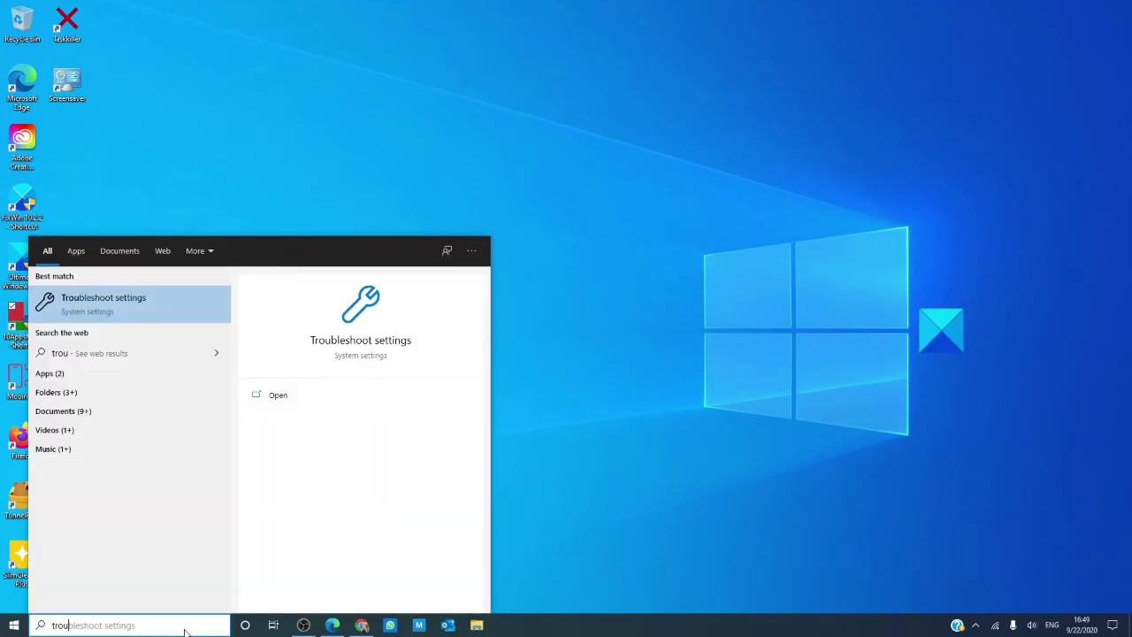
pyautogui.click(371, 341)
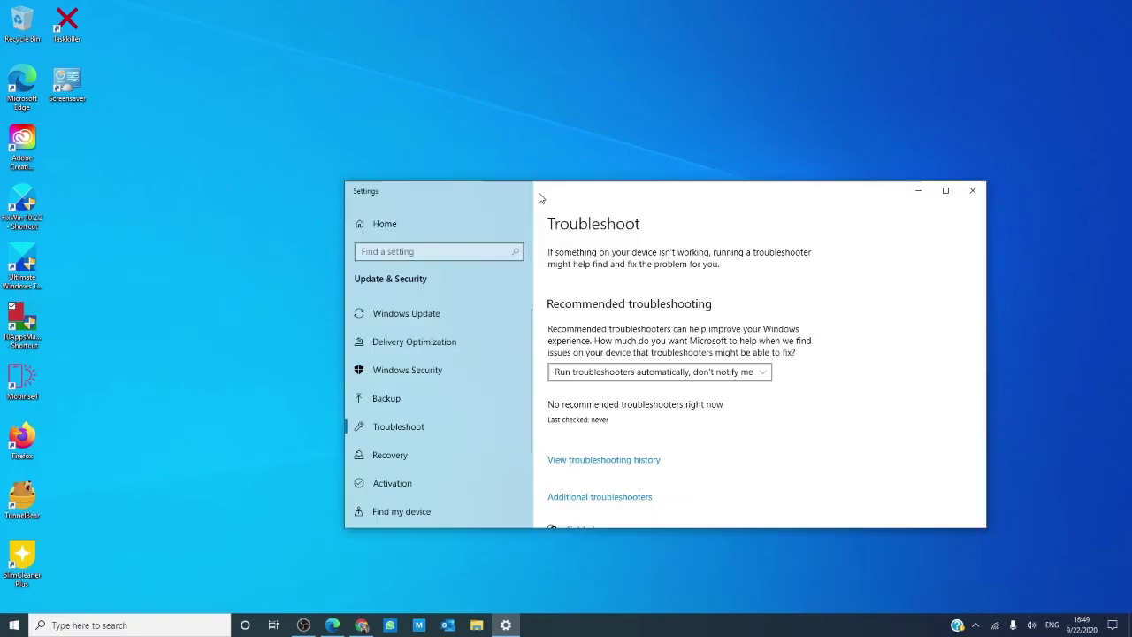
pyautogui.click(504, 461)
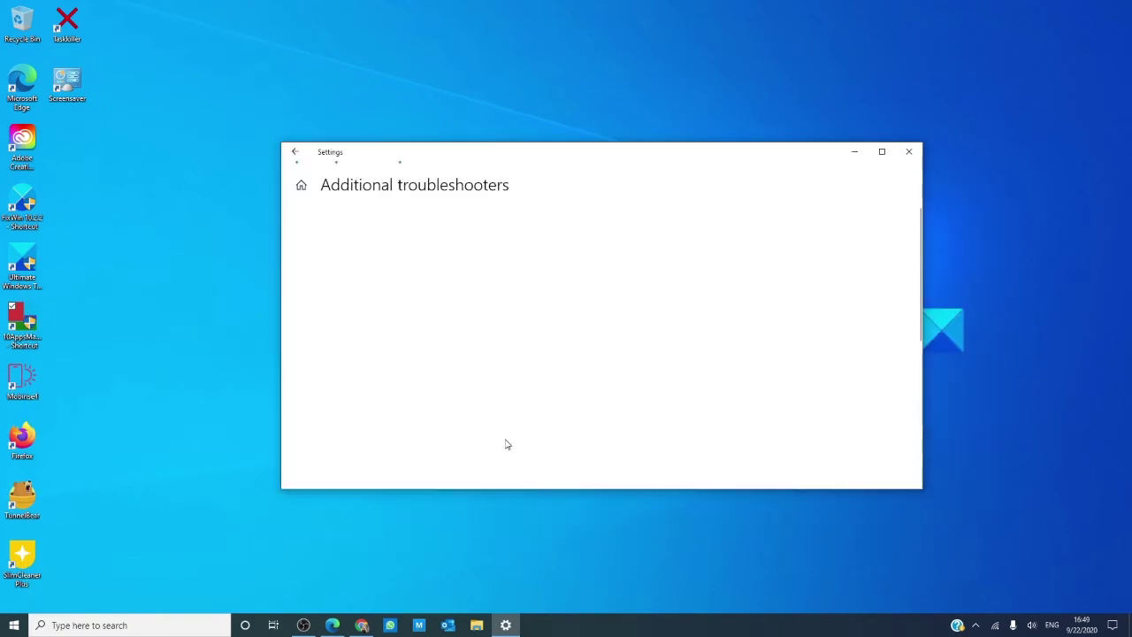
# - Expand the Network Adapter troubleshooter to show its run option, and close Settings without running it
pyautogui.scroll(-4, 519, 280)
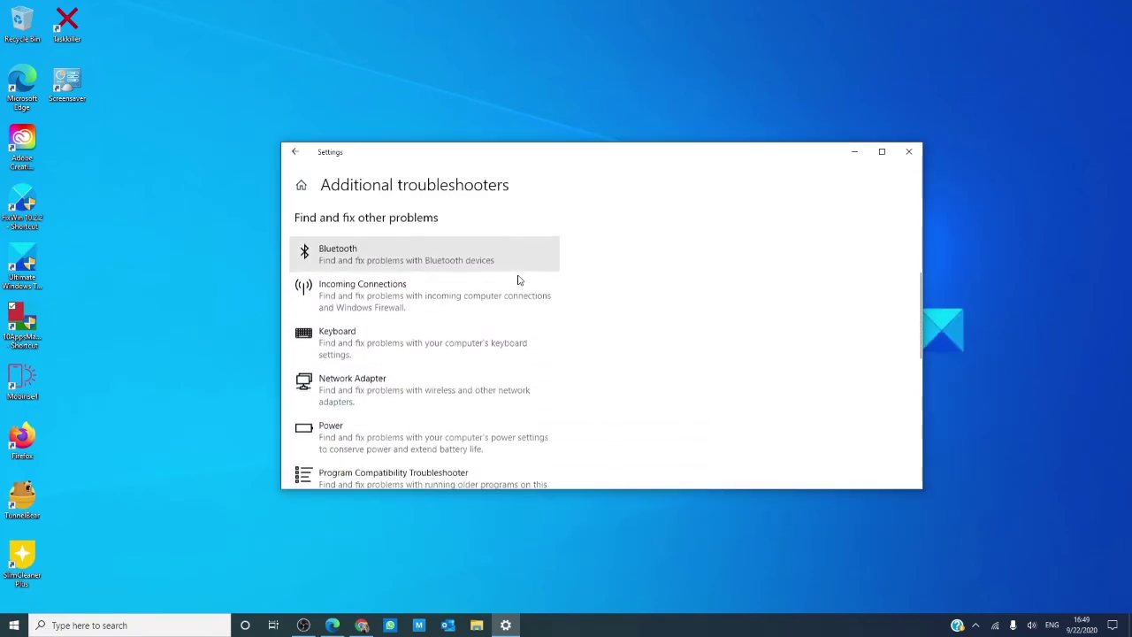
pyautogui.scroll(-1, 519, 283)
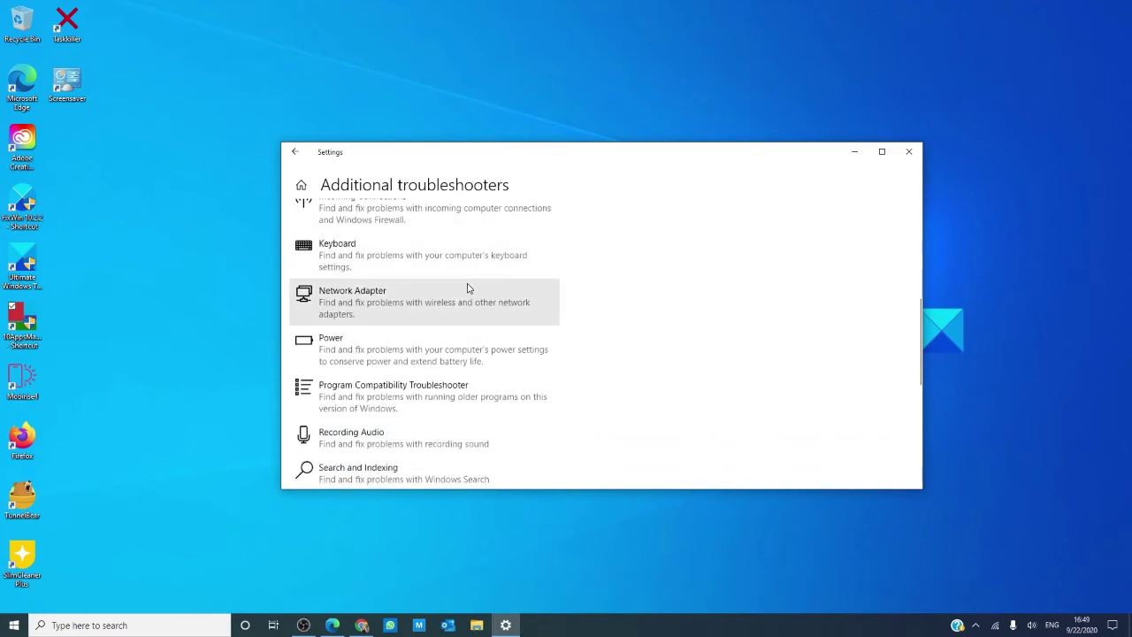
pyautogui.click(469, 295)
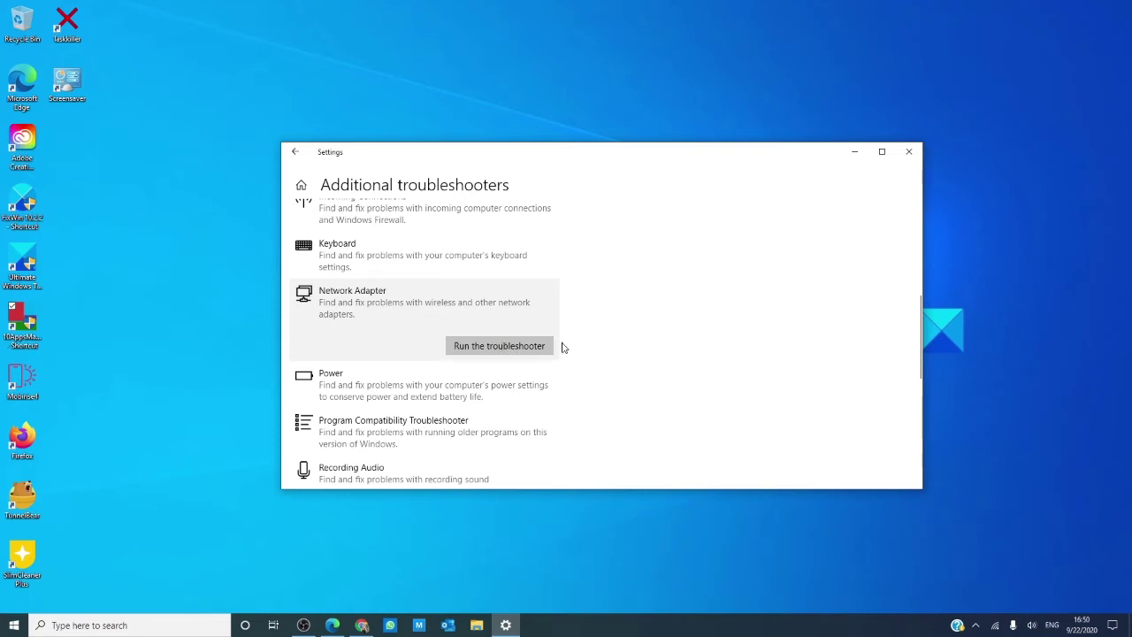
pyautogui.hotkey('alt', 'F4')
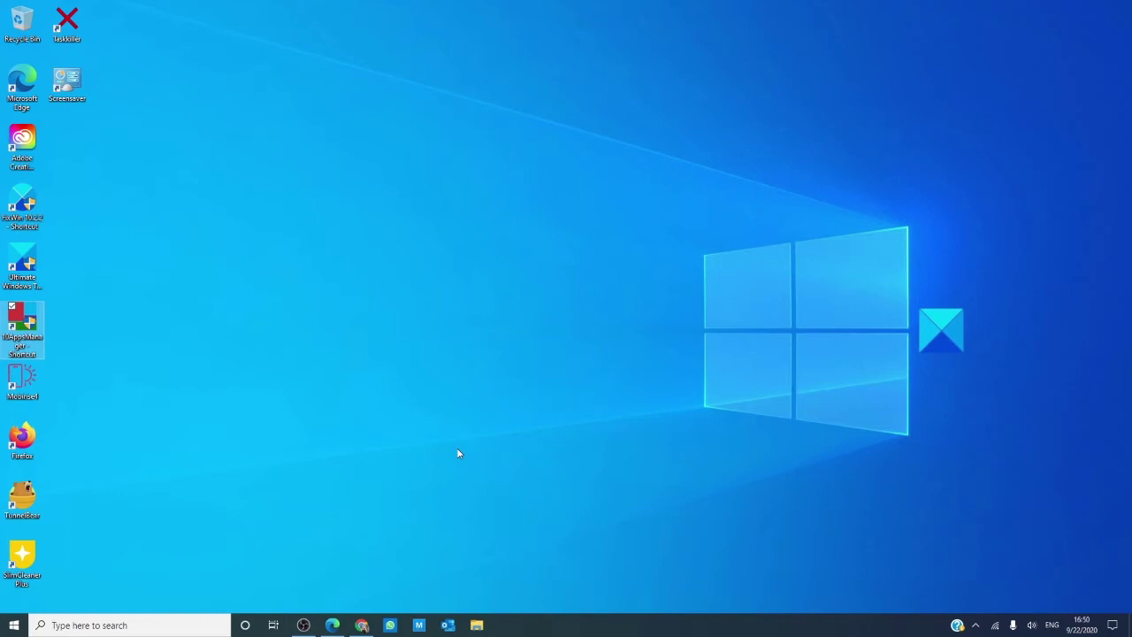
# - Open Command Prompt as an administrator and move its window to the middle of the desktop
pyautogui.click(216, 617)
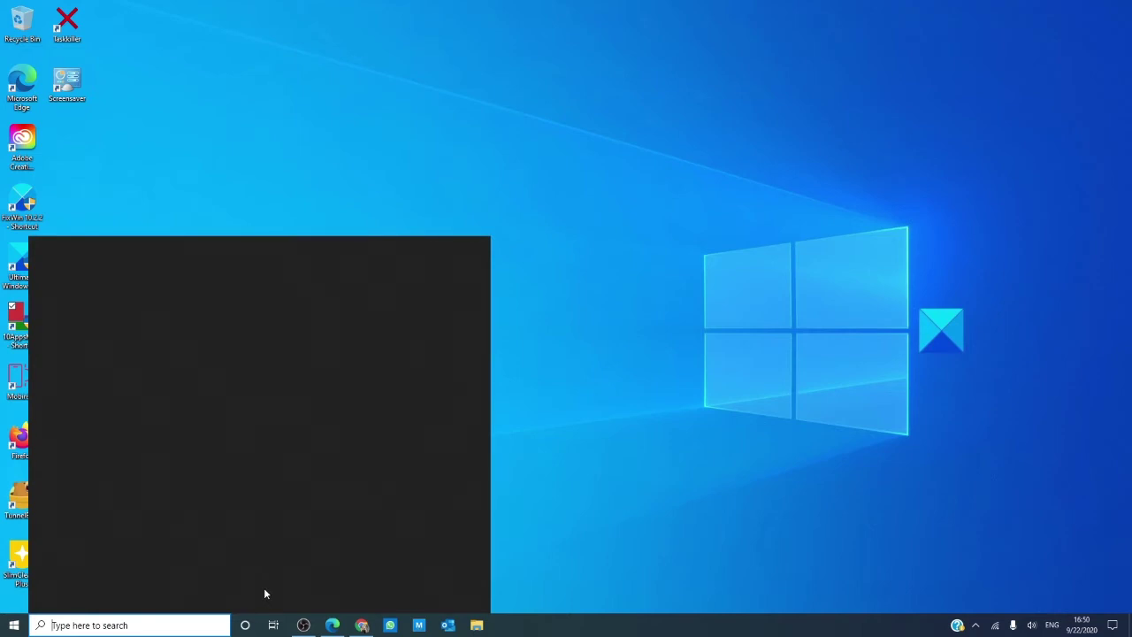
pyautogui.write('comman')
pyautogui.hotkey('ctrl', 'shift', 'Return')
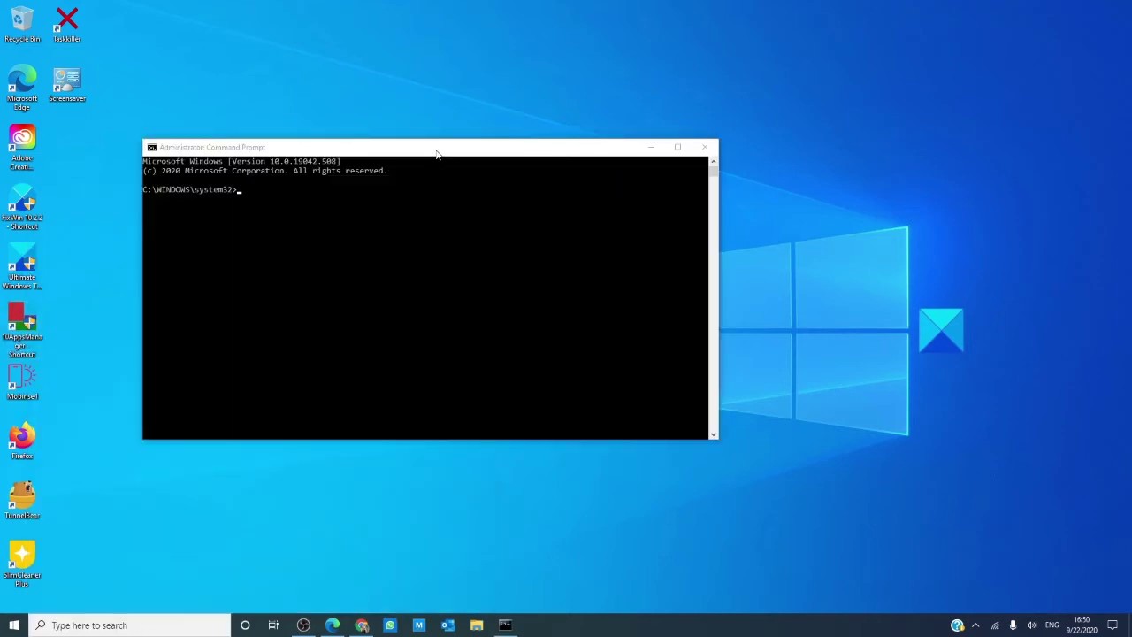
pyautogui.moveTo(437, 154); pyautogui.dragTo(548, 200)
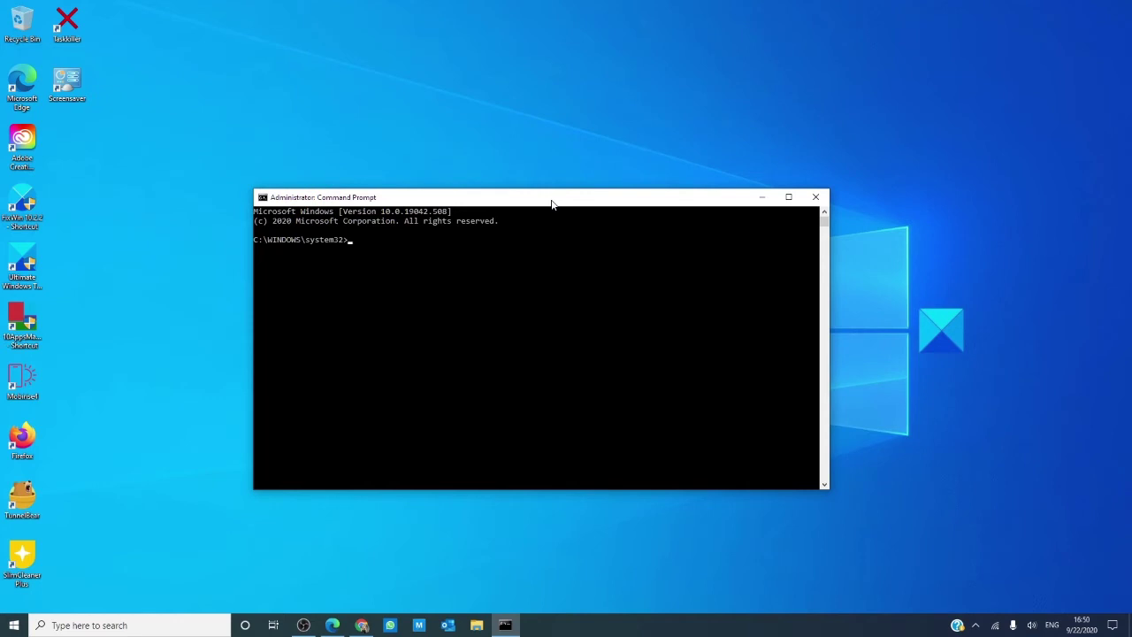
pyautogui.write('rebsver32 raspppoe.ysy')
pyautogui.press('BackSpace')
pyautogui.press('BackSpace')
pyautogui.press('BackSpace')
pyautogui.write('sys')
pyautogui.press('BackSpace')
pyautogui.press('BackSpace')
pyautogui.press('BackSpace')
pyautogui.press('BackSpace')
pyautogui.press('BackSpace')
pyautogui.press('BackSpace')
pyautogui.press('BackSpace')
pyautogui.press('BackSpace')
pyautogui.press('BackSpace')
pyautogui.press('BackSpace')
pyautogui.press('BackSpace')
pyautogui.press('BackSpace')
pyautogui.press('BackSpace')
pyautogui.press('BackSpace')
pyautogui.press('BackSpace')
pyautogui.press('BackSpace')
# - Reset the TCP/IP stack by running netsh int ip reset and netsh int ip reset resettcpip.txt
pyautogui.write('netsh int ip reset')
pyautogui.press('Return')
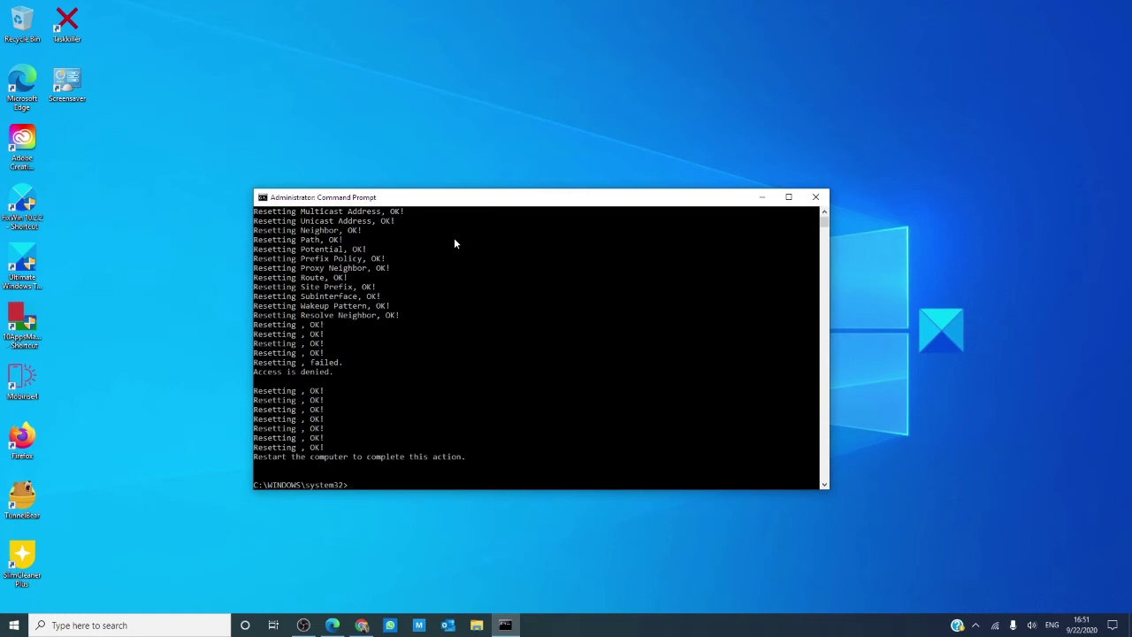
pyautogui.write('netsh int ip reset resettcpip.txt')
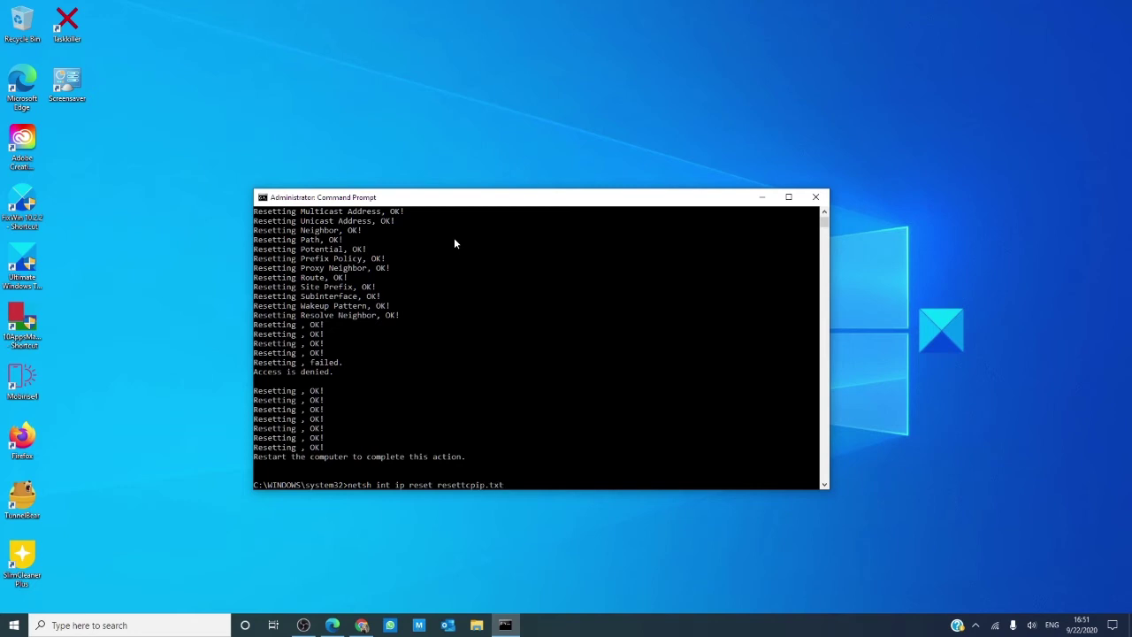
pyautogui.press('Return')
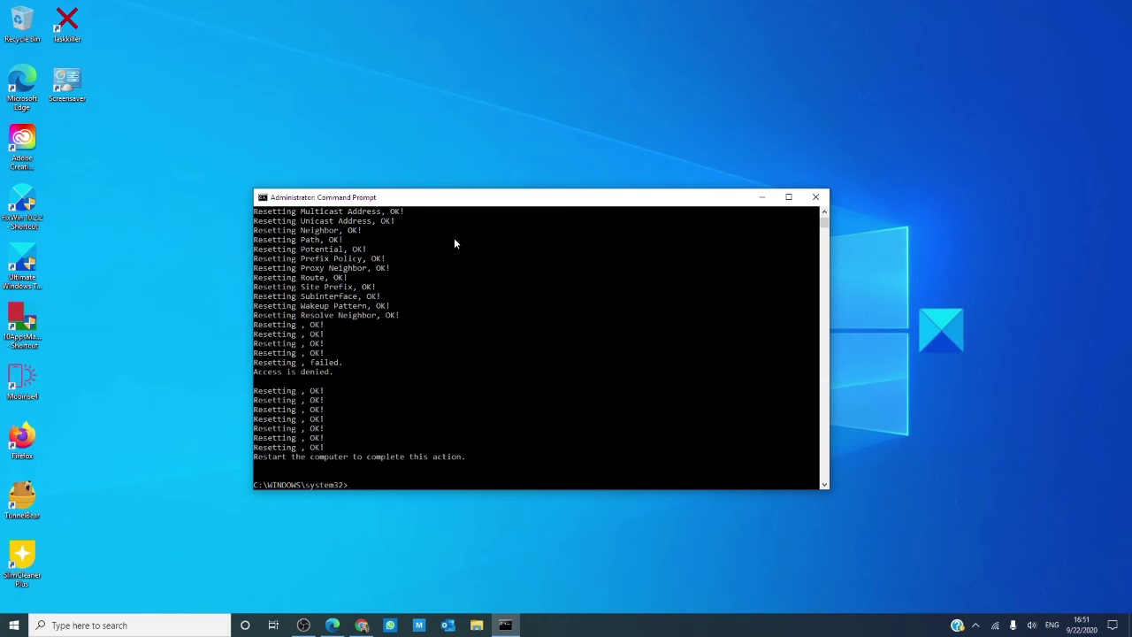
# - Enter the command netsh int ipv4 reset at the prompt and close the Command Prompt window
pyautogui.write('net')
pyautogui.write('sh')
pyautogui.write(' int')
pyautogui.write('ipv4')
pyautogui.write(' rest')
pyautogui.write('eset')
pyautogui.click(815, 198)
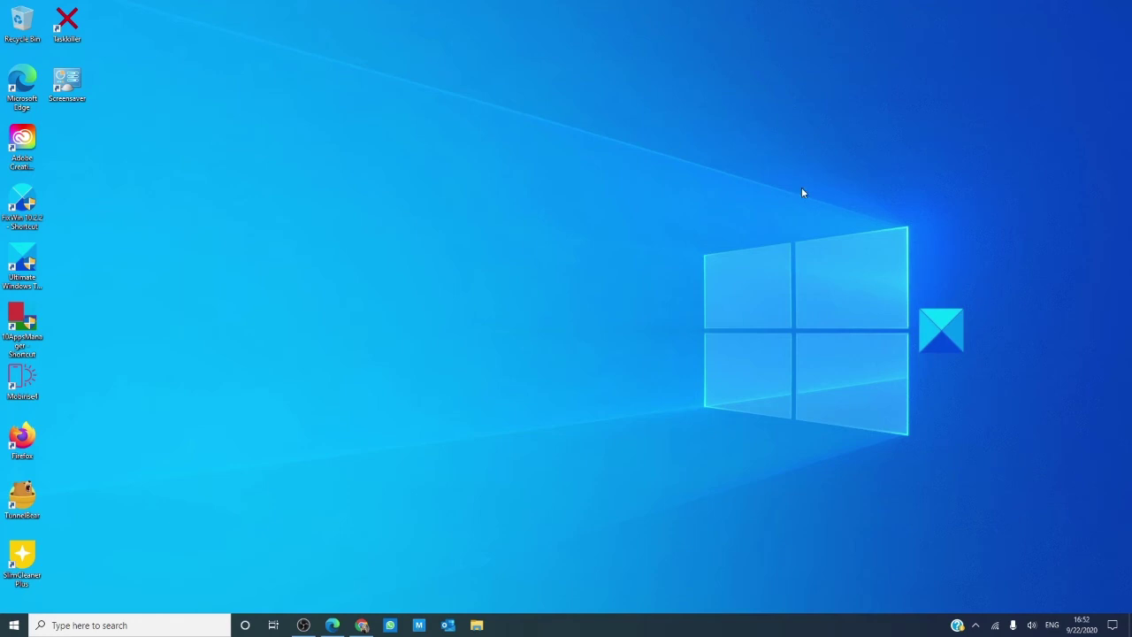
# - Open a new Command Prompt window with administrator rights
pyautogui.click(193, 625)
pyautogui.write('c')
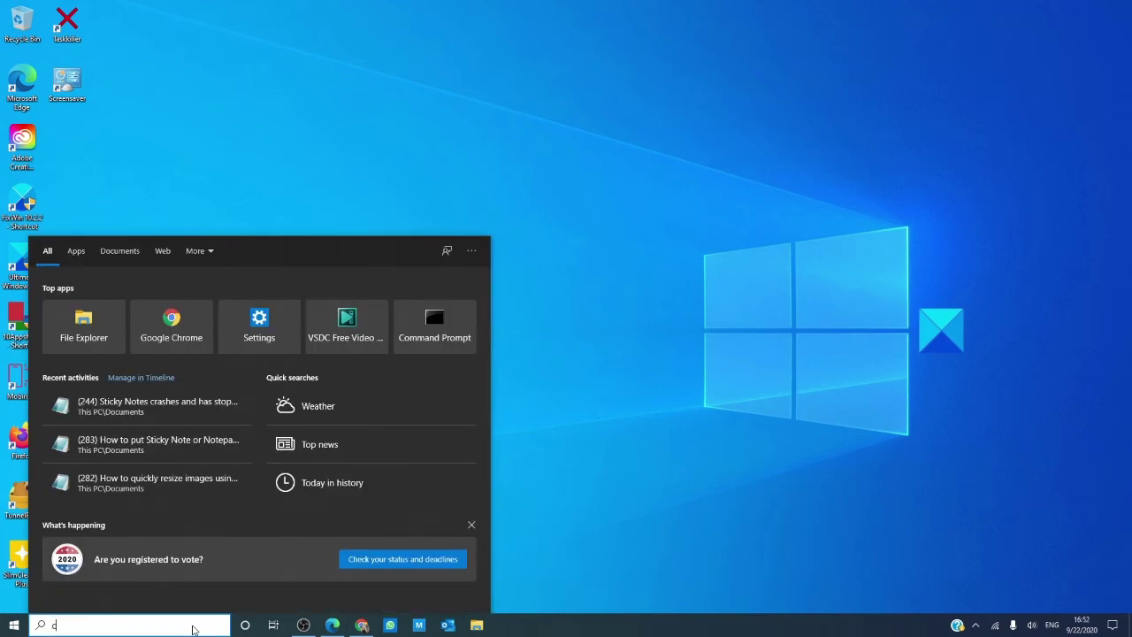
pyautogui.write('md')
pyautogui.hotkey('ctrl', 'shift', 'Return')
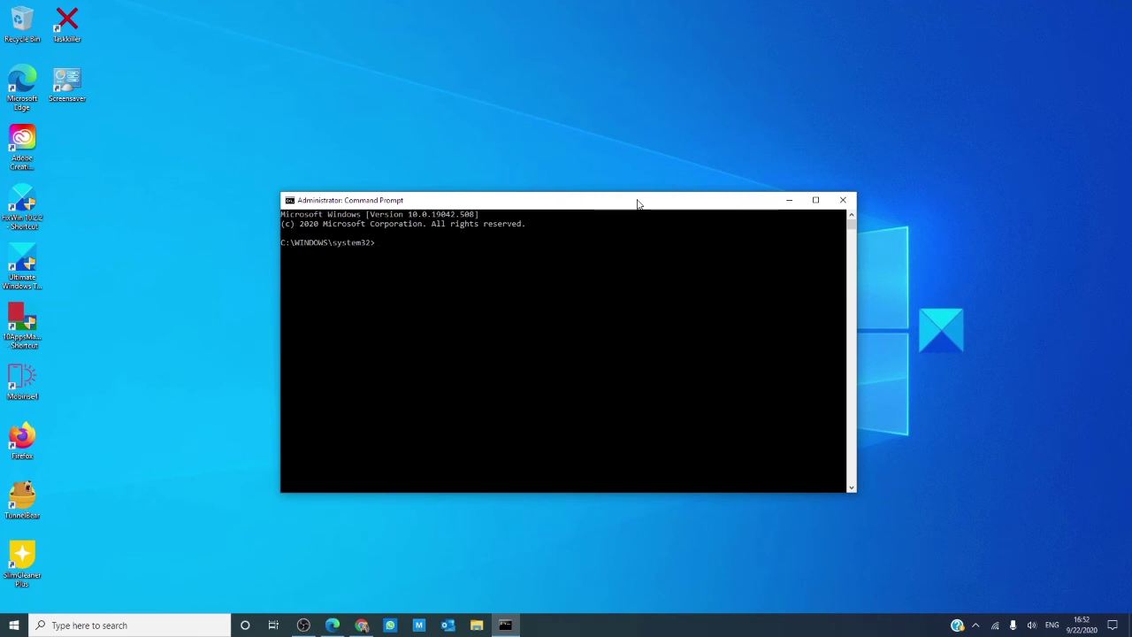
# - Enter the command netsh int tcp set global autotuninglevel=disabled and switch to the Error 651 article in Microsoft Edge
pyautogui.write('netsh int tcp set global auto')
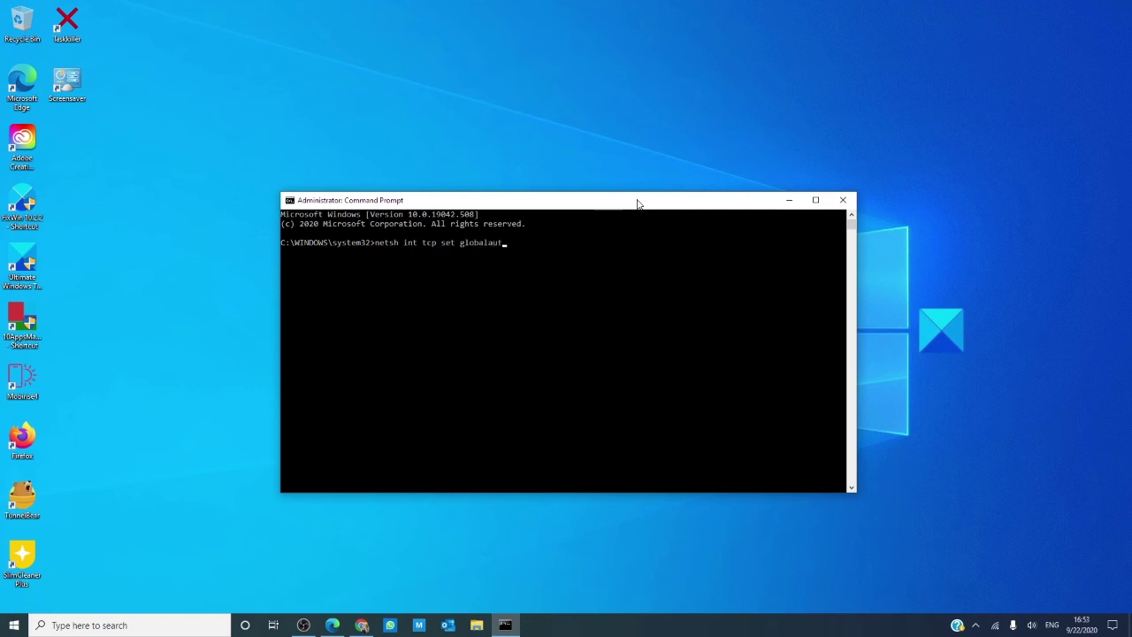
pyautogui.write('tuninglevel=disavbled')
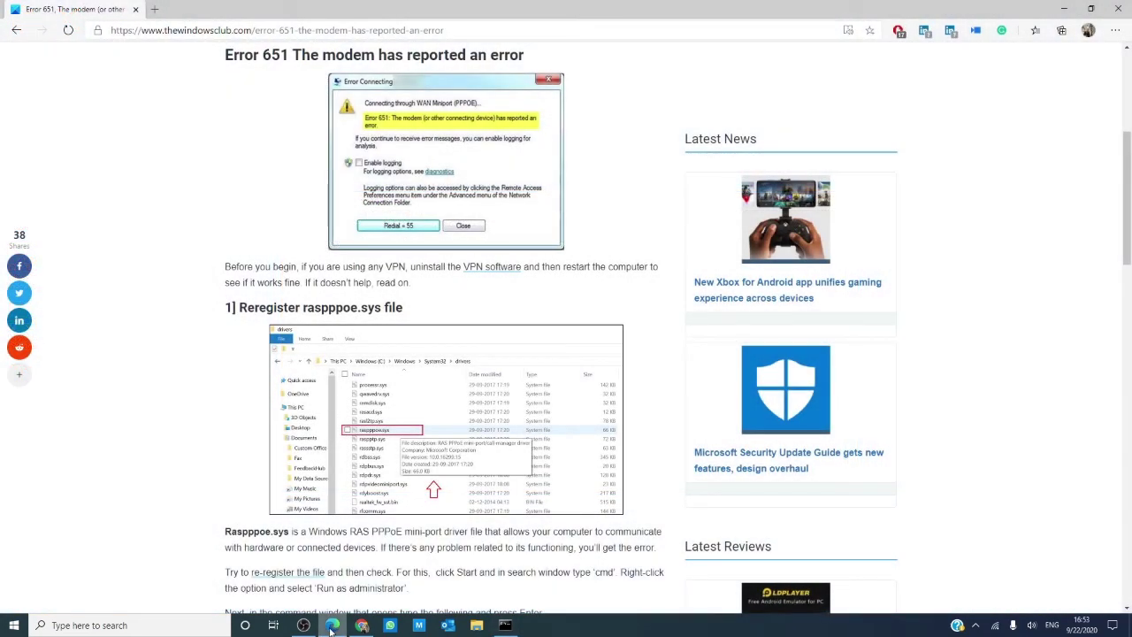
pyautogui.moveTo(365, 627)
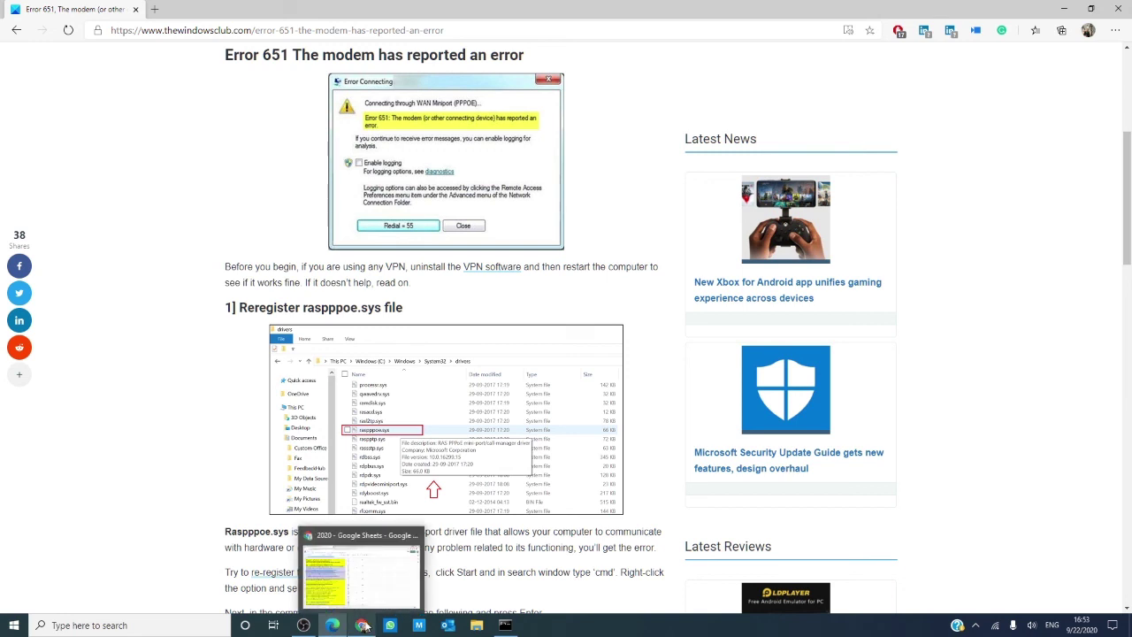